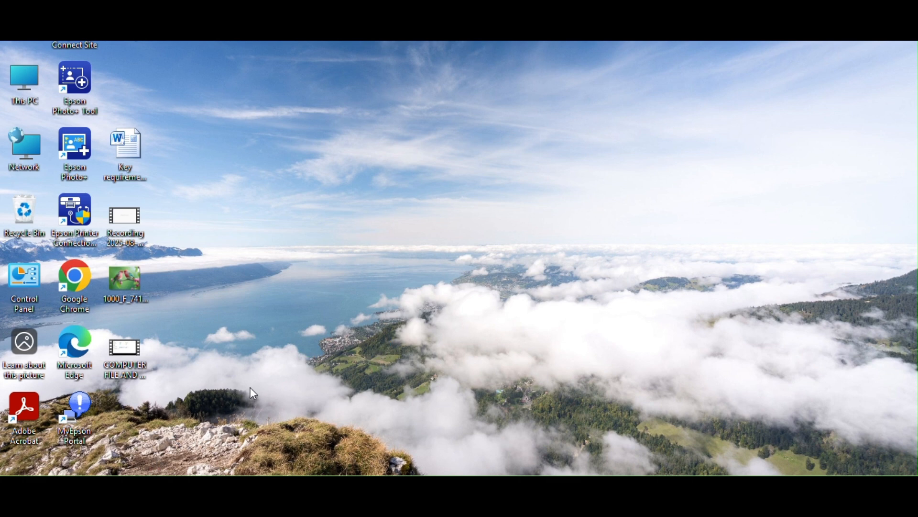
Open Microsoft Word, review the key requirements for Hyper-V virtualization in the document, and close it
{"action": "key", "text": "super"}
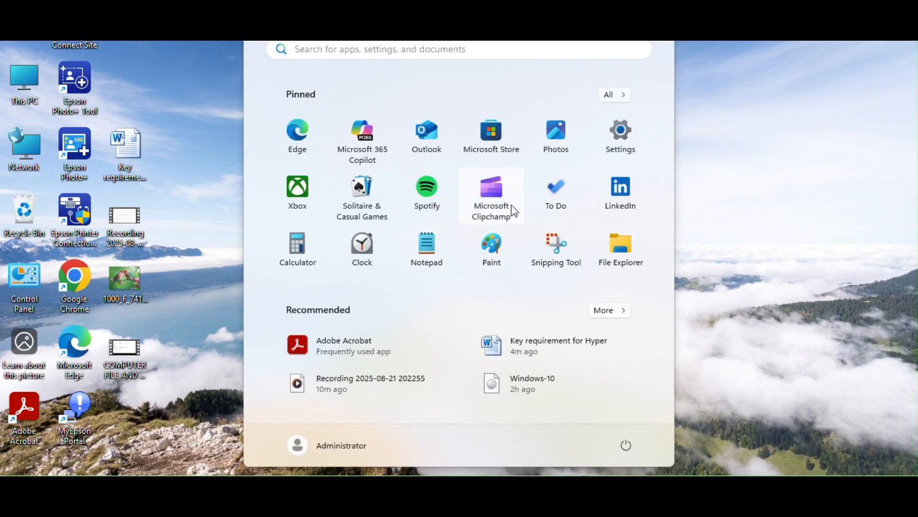
{"action": "type", "text": "word"}
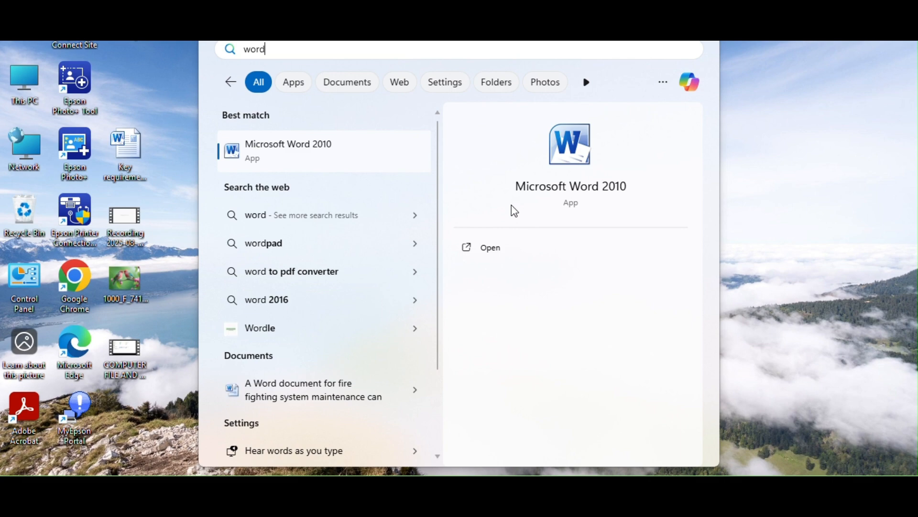
{"action": "left_click", "coordinate": [506, 324]}
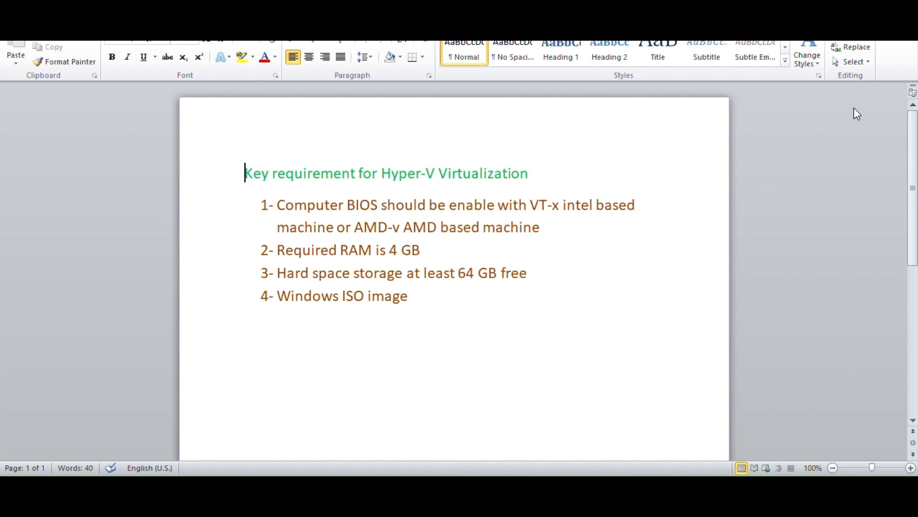
{"action": "left_click", "coordinate": [849, 7]}
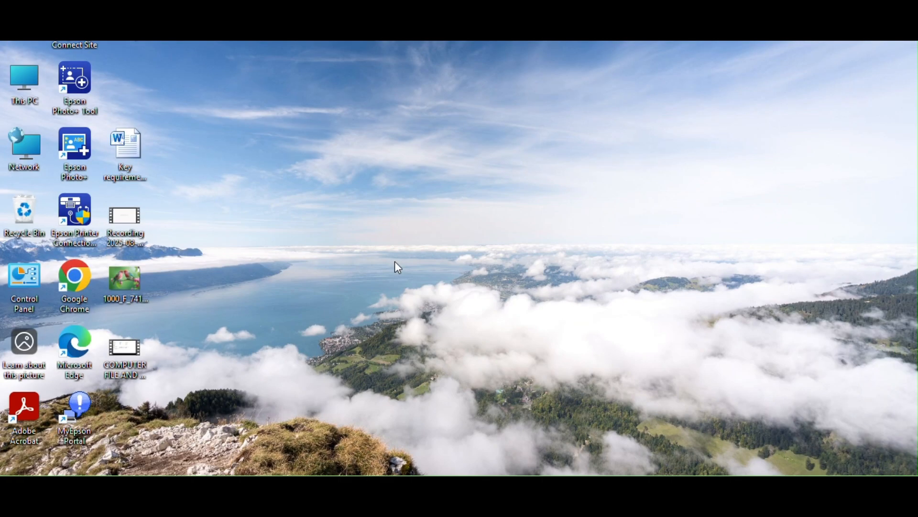
Open Control Panel by running the command "control"
{"action": "key", "text": "super+r"}
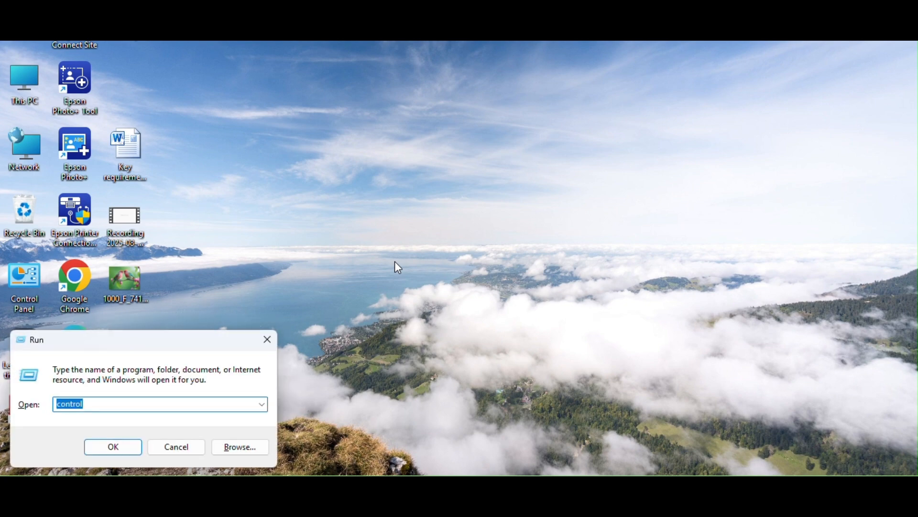
{"action": "type", "text": "contro"}
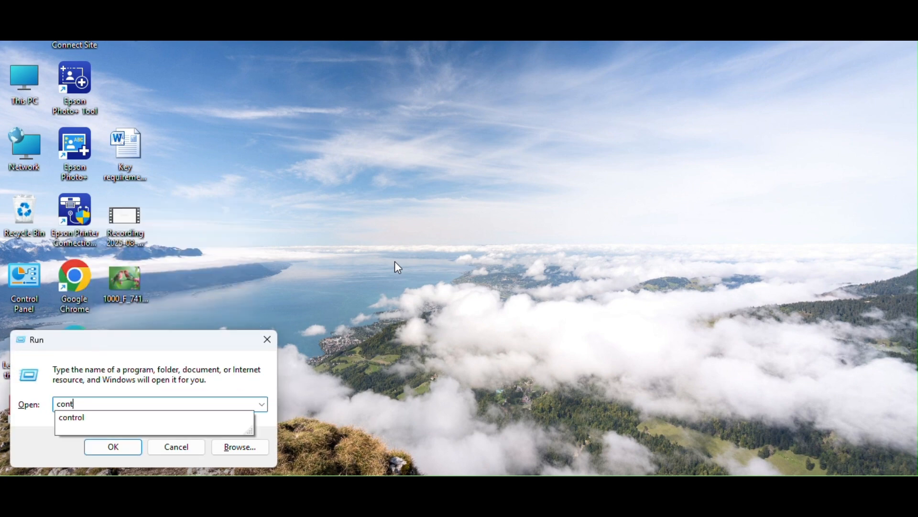
{"action": "type", "text": "l"}
{"action": "key", "text": "Return"}
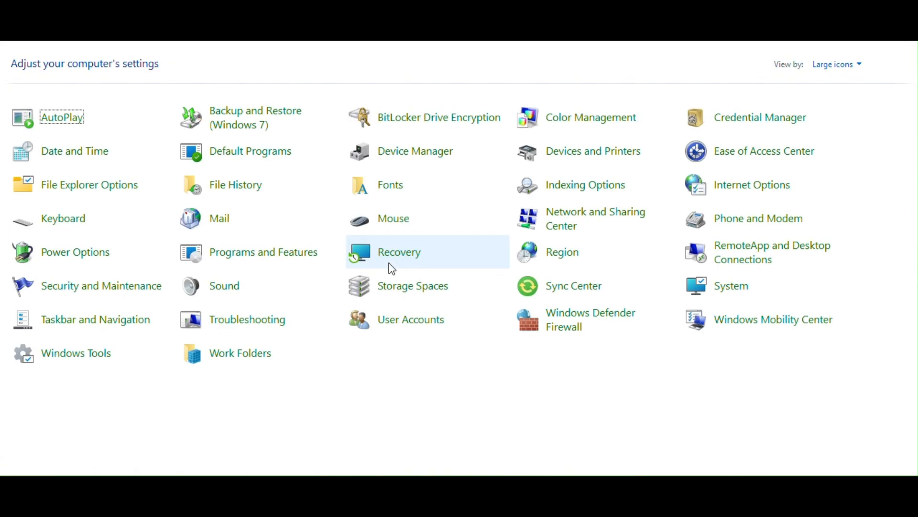
From Programs and Features, turn on the Hyper-V Windows feature and apply the change
{"action": "left_click", "coordinate": [305, 259]}
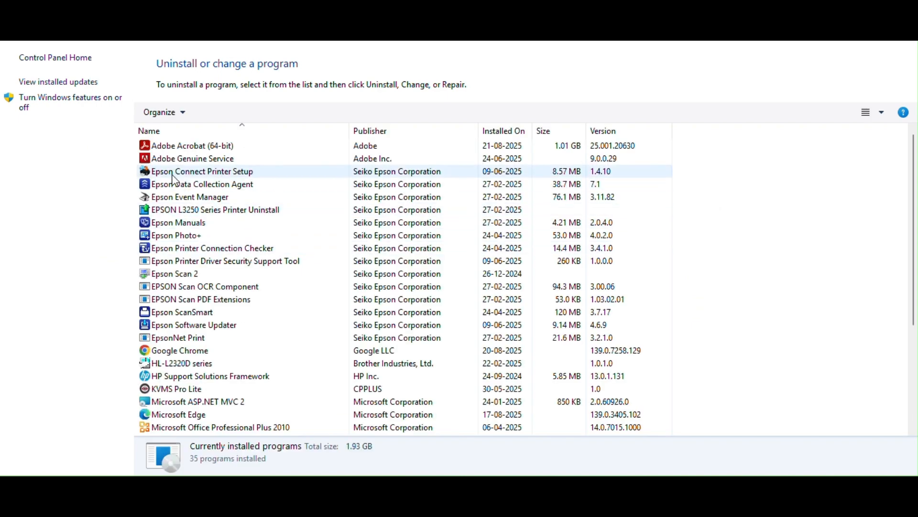
{"action": "left_click", "coordinate": [105, 99]}
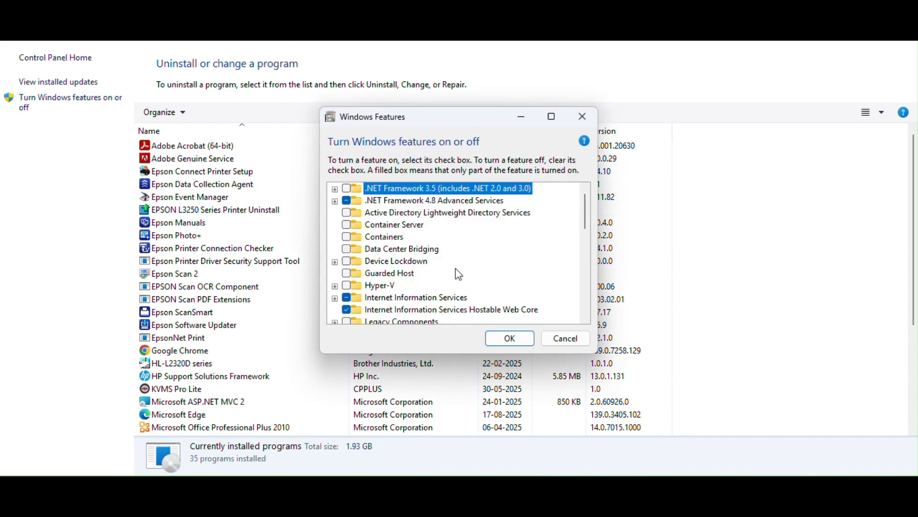
{"action": "left_click", "coordinate": [347, 286]}
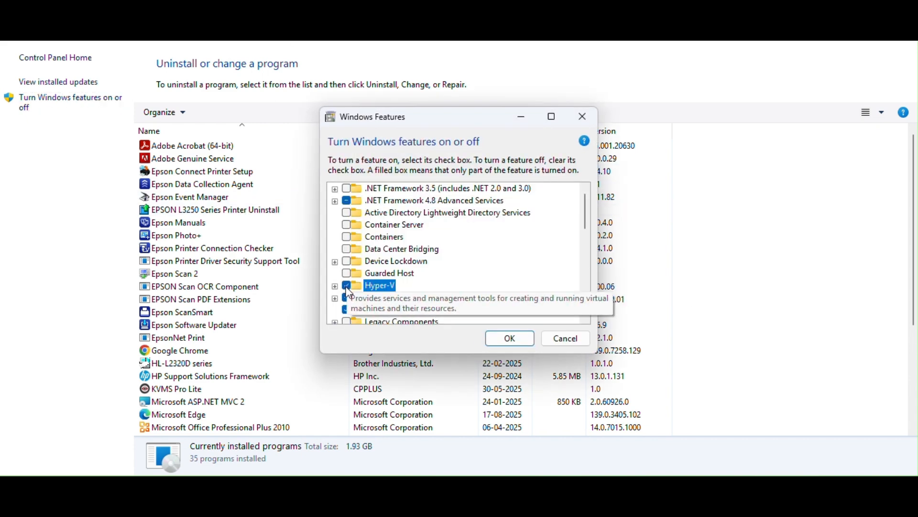
{"action": "left_click", "coordinate": [530, 343]}
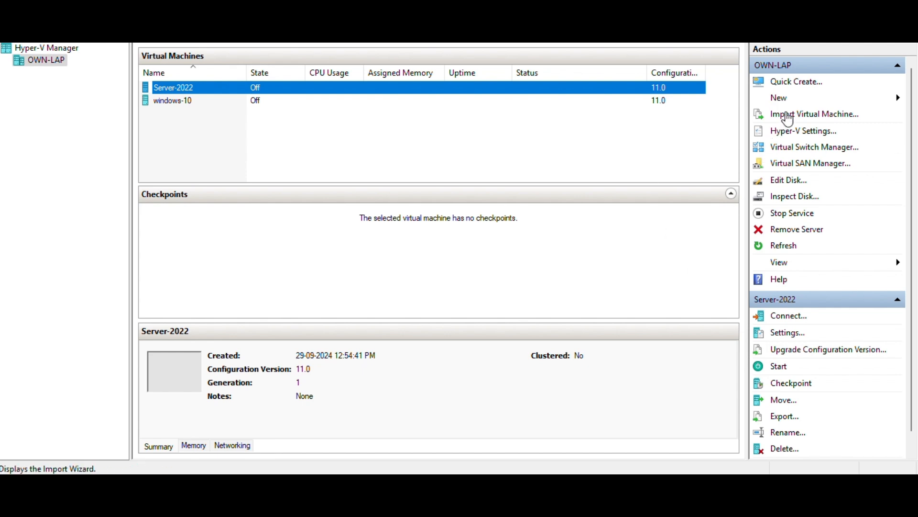
Start creating a new virtual machine in Hyper-V Manager and name it TEST-WINDOWS, keeping the default storage location
{"action": "left_click", "coordinate": [799, 103]}
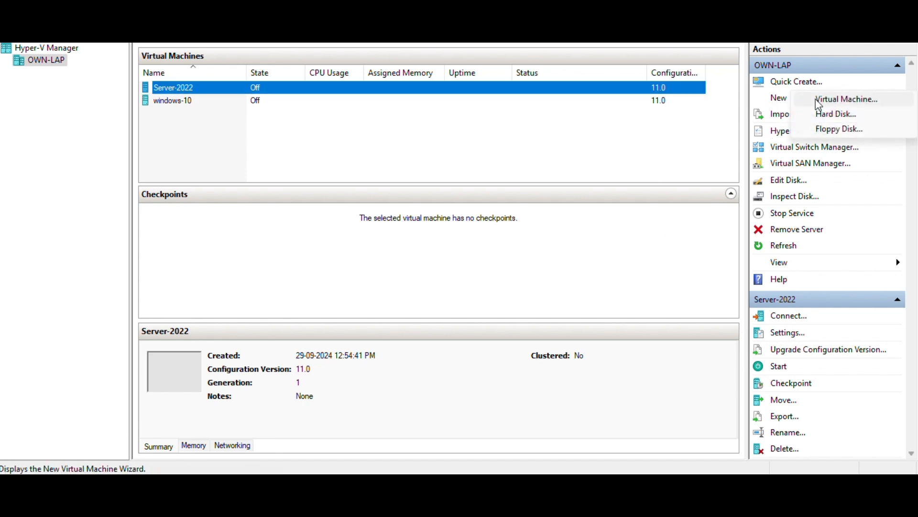
{"action": "left_click", "coordinate": [836, 107]}
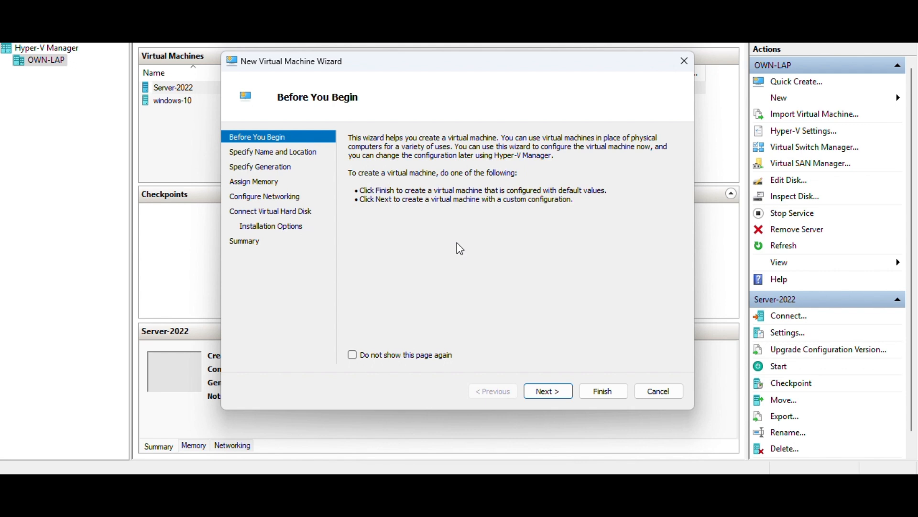
{"action": "left_click", "coordinate": [551, 391]}
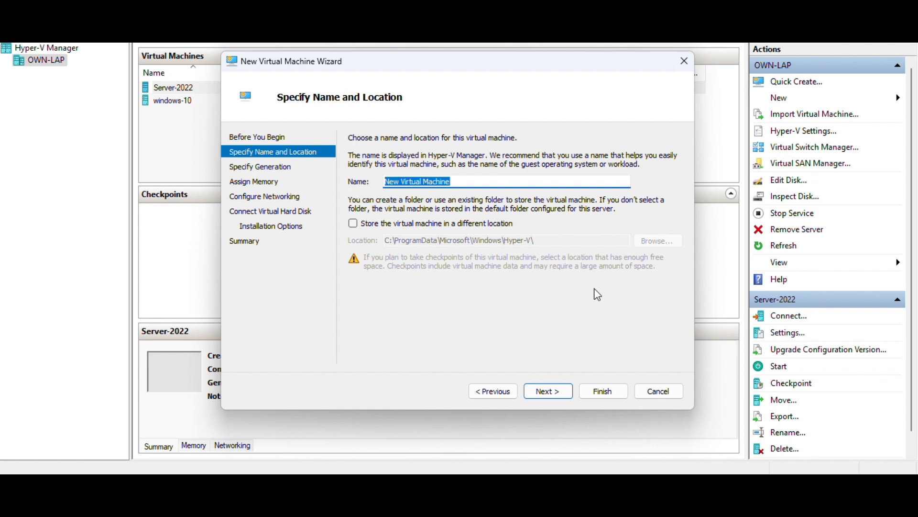
{"action": "type", "text": "TEST-"}
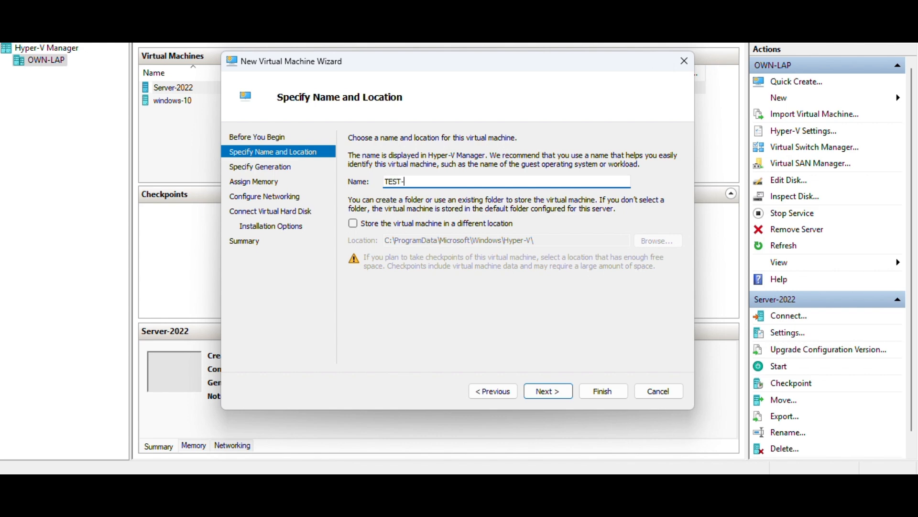
{"action": "type", "text": "WINDOWS"}
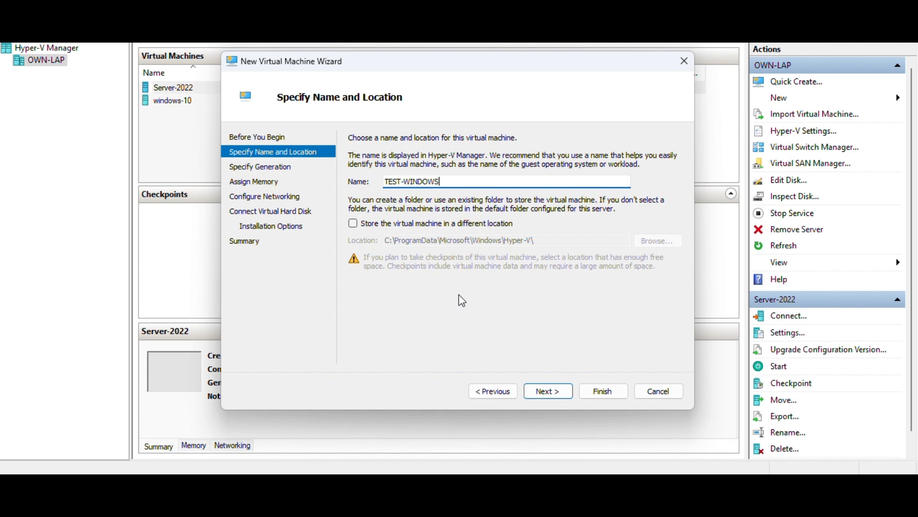
{"action": "left_click", "coordinate": [546, 396]}
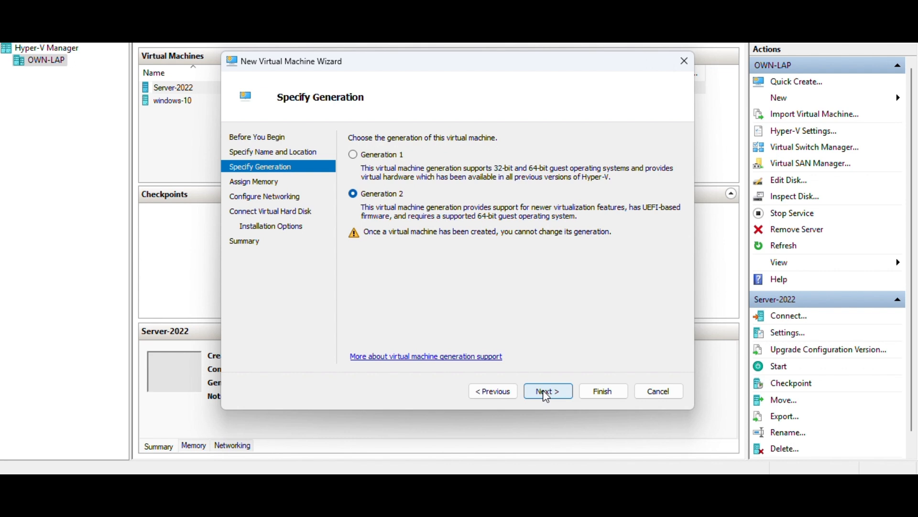
Accept Generation 2 for the virtual machine and set its startup memory to 1024 MB with Dynamic Memory on
{"action": "left_click", "coordinate": [545, 397]}
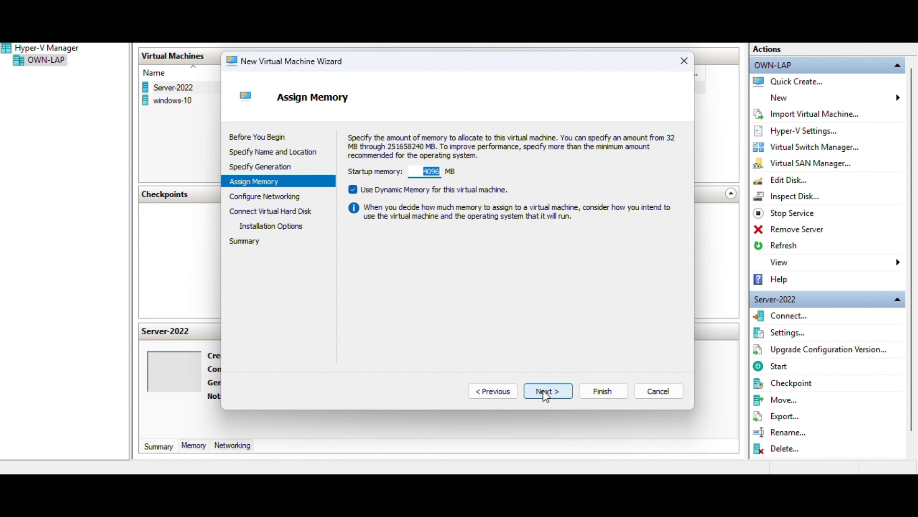
{"action": "key", "text": "Right"}
{"action": "key", "text": "Left"}
{"action": "key", "text": "Delete"}
{"action": "key", "text": "BackSpace"}
{"action": "key", "text": "BackSpace"}
{"action": "key", "text": "BackSpace"}
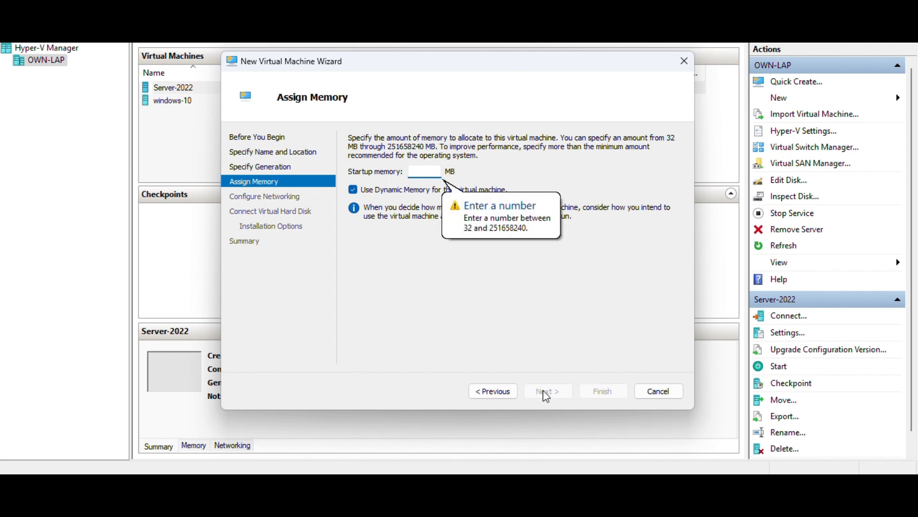
{"action": "type", "text": "1024"}
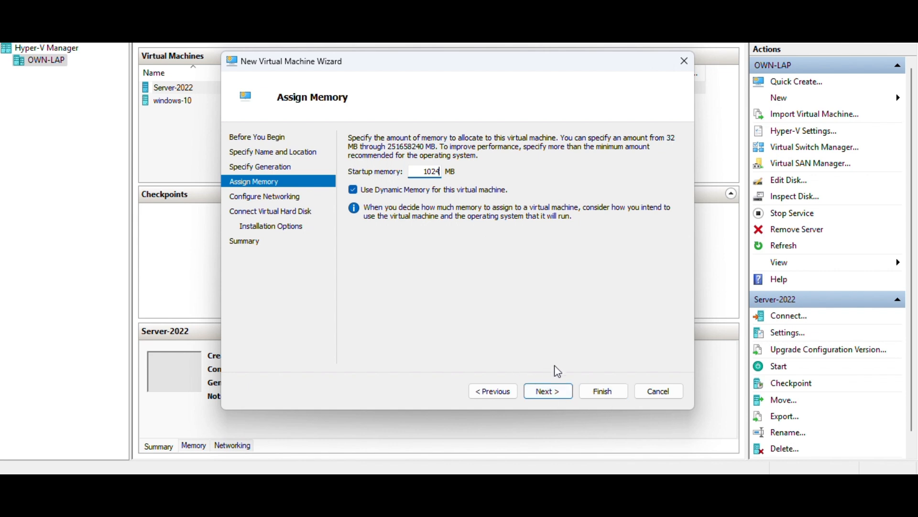
{"action": "left_click", "coordinate": [548, 392]}
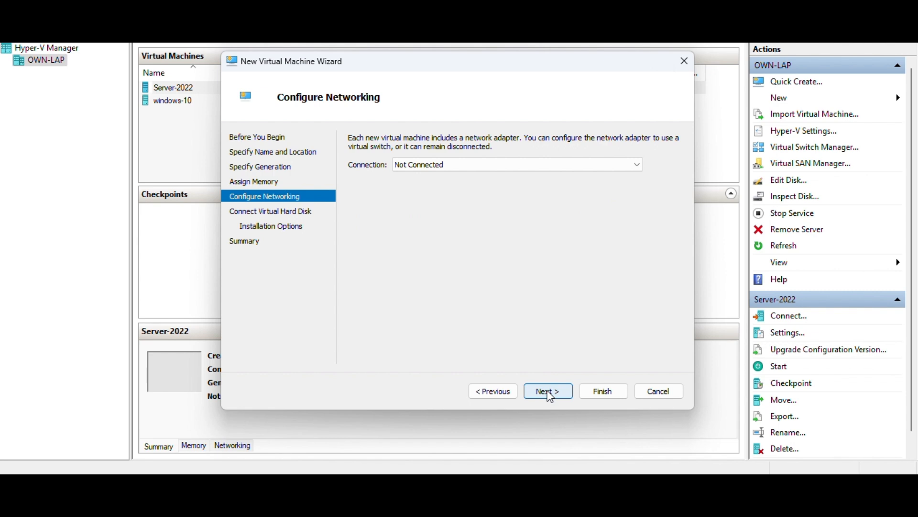
Review the available network connections and keep the virtual machine's connection as Not Connected
{"action": "left_click", "coordinate": [587, 169]}
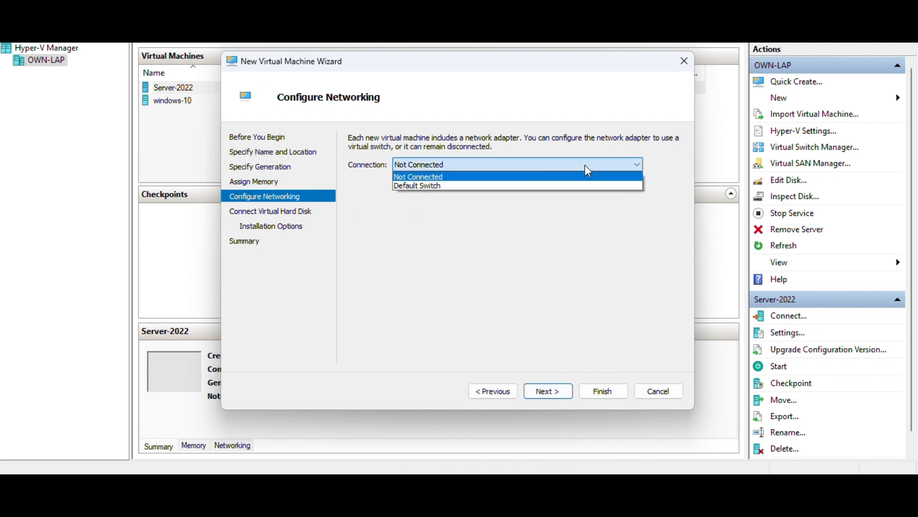
{"action": "left_click", "coordinate": [592, 237]}
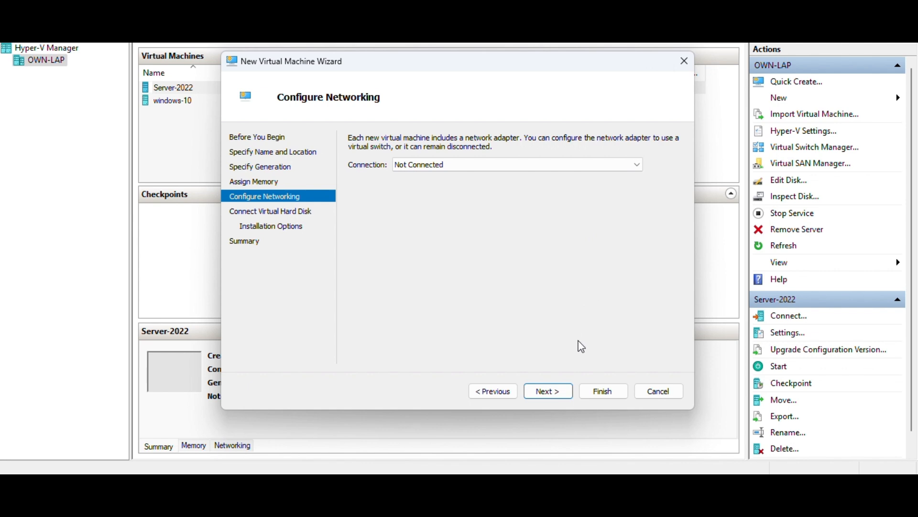
{"action": "left_click", "coordinate": [548, 391]}
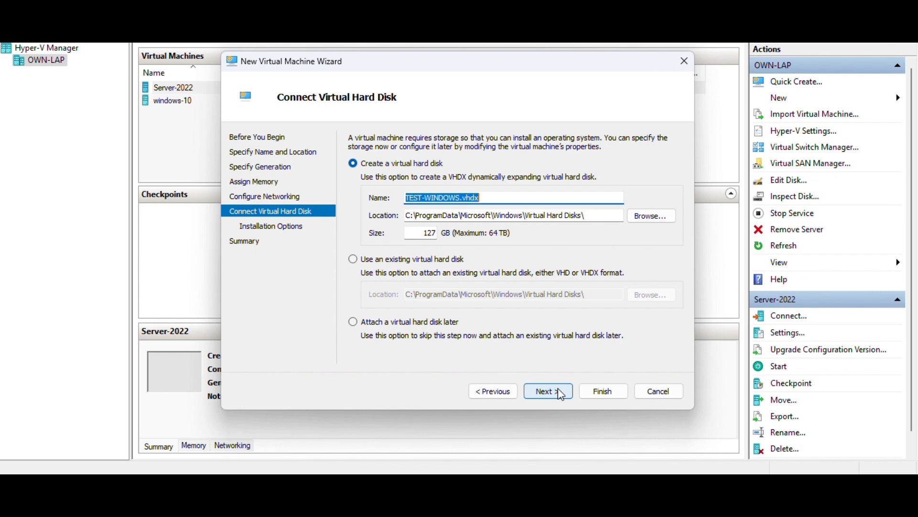
Accept a new 127 GB TEST-WINDOWS.vhdx disk and installing the operating system later, and finish creating the virtual machine
{"action": "left_click", "coordinate": [548, 391]}
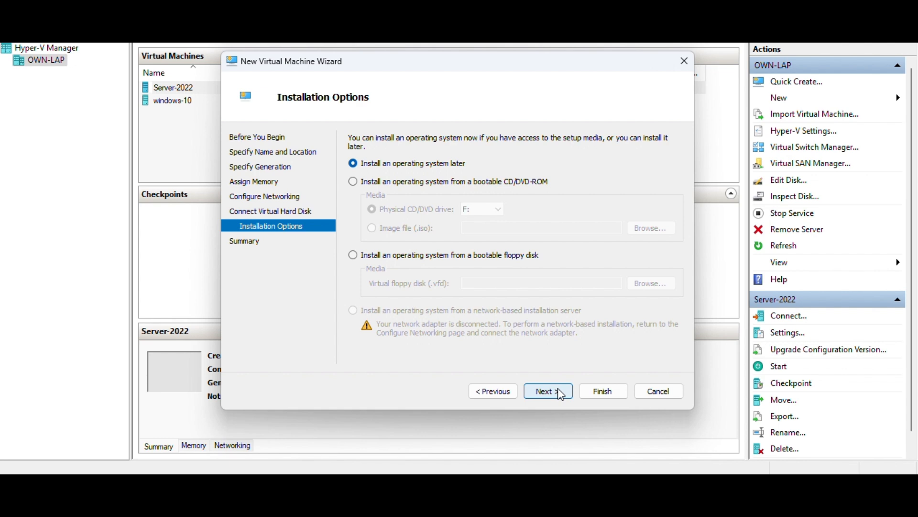
{"action": "left_click", "coordinate": [561, 395]}
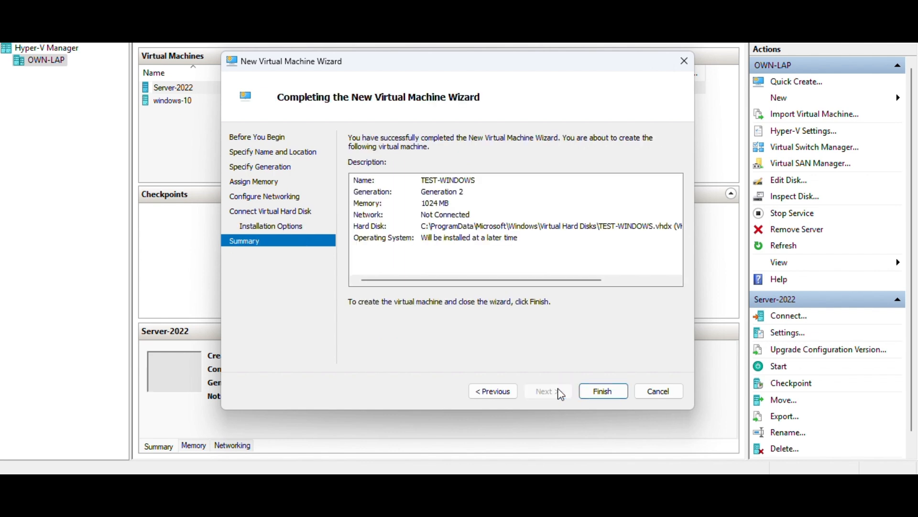
{"action": "left_click", "coordinate": [603, 392]}
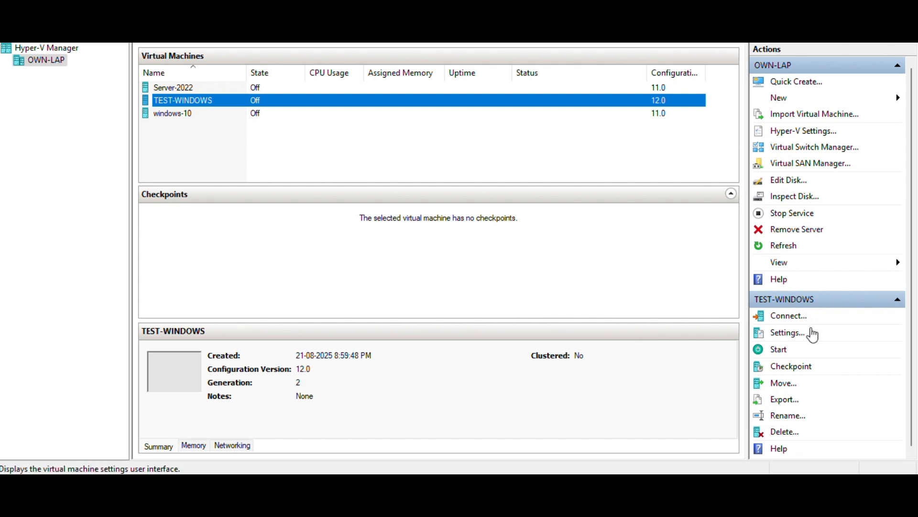
In the TEST-WINDOWS settings, add a second SCSI controller and attach a DVD drive to it
{"action": "left_click", "coordinate": [798, 334]}
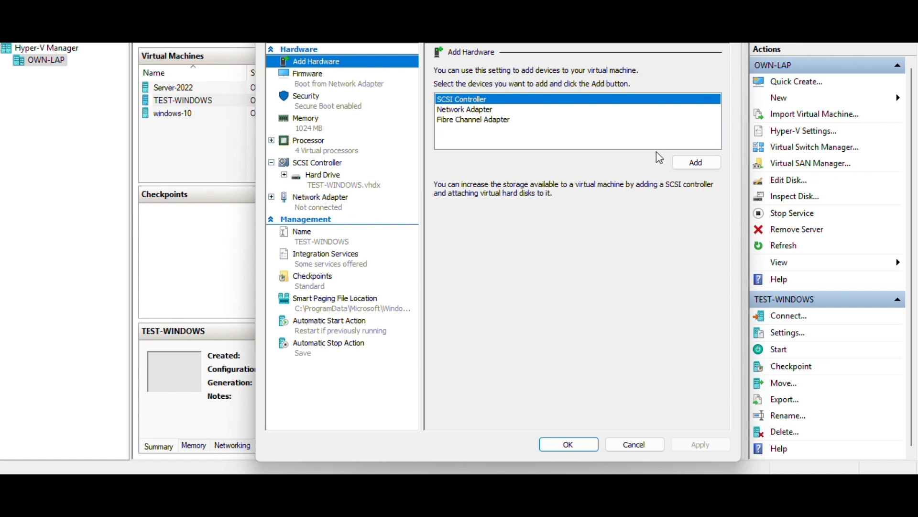
{"action": "left_click", "coordinate": [697, 162]}
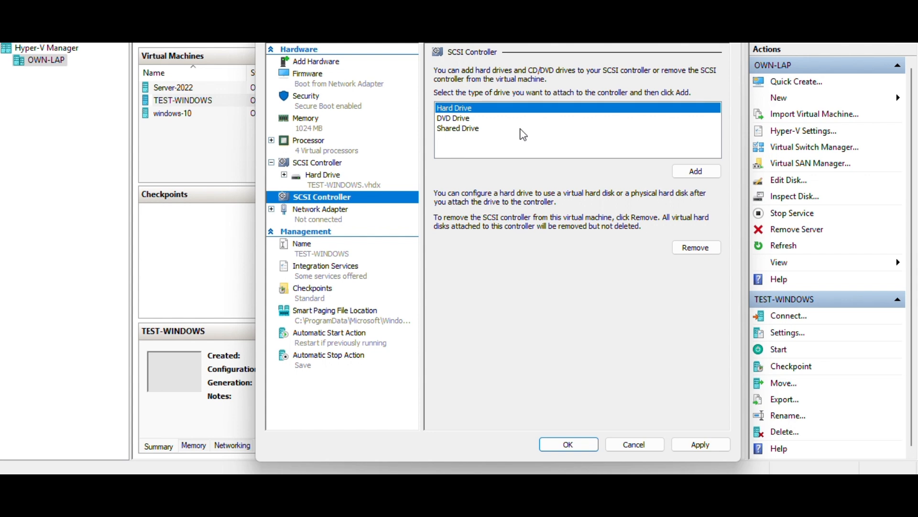
{"action": "left_click", "coordinate": [462, 119]}
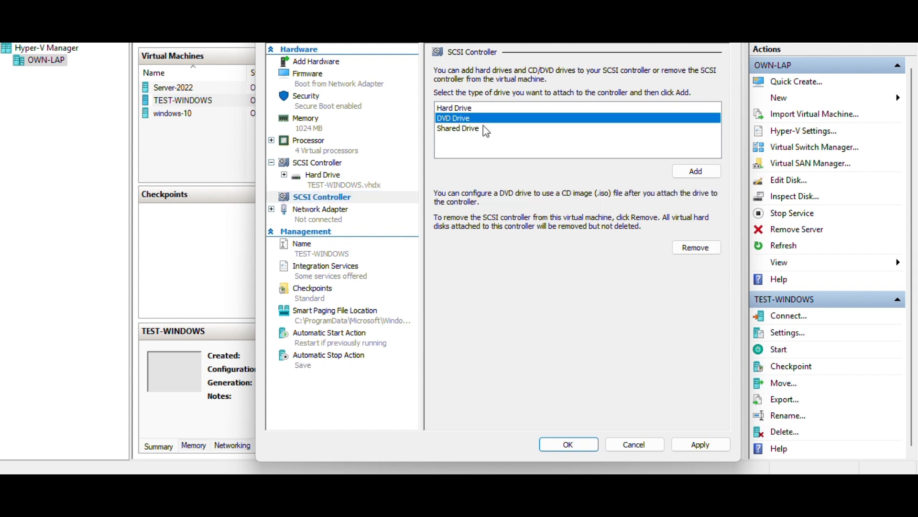
{"action": "left_click", "coordinate": [692, 171]}
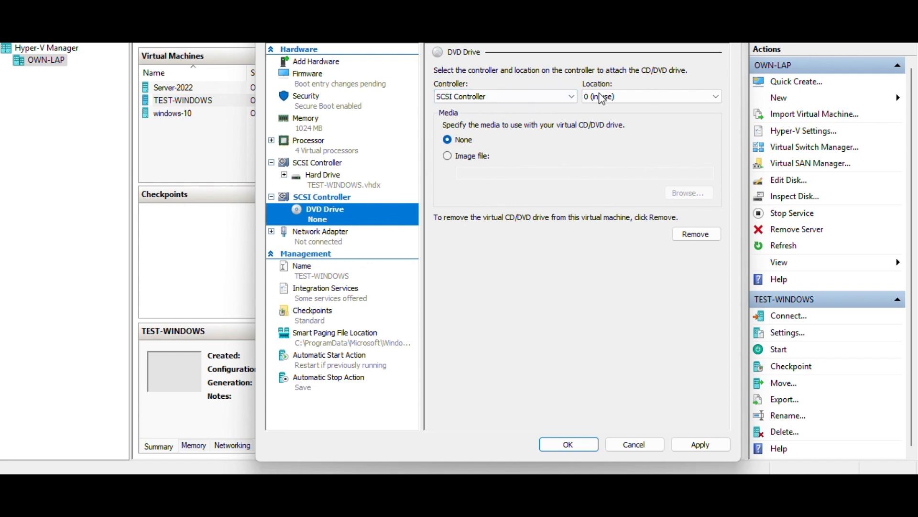
{"action": "left_click", "coordinate": [699, 97]}
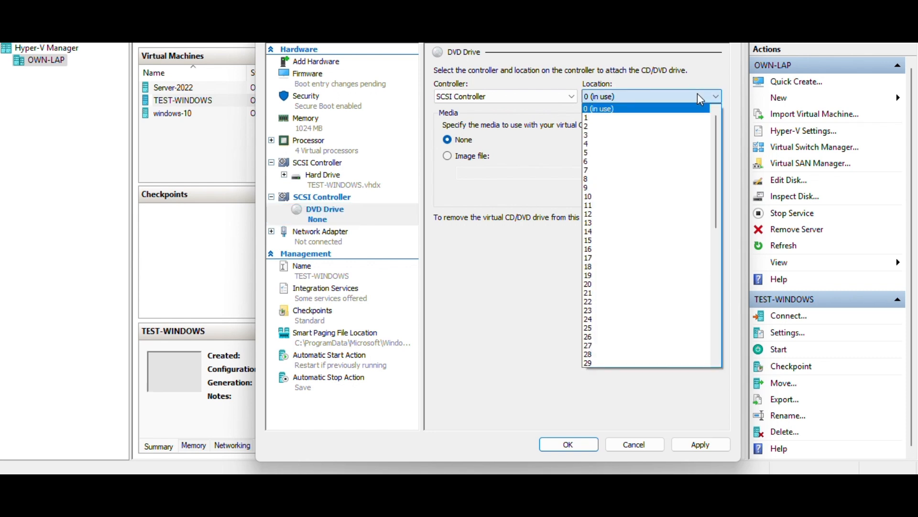
{"action": "scroll", "coordinate": [699, 276], "scroll_direction": "down", "scroll_amount": 4}
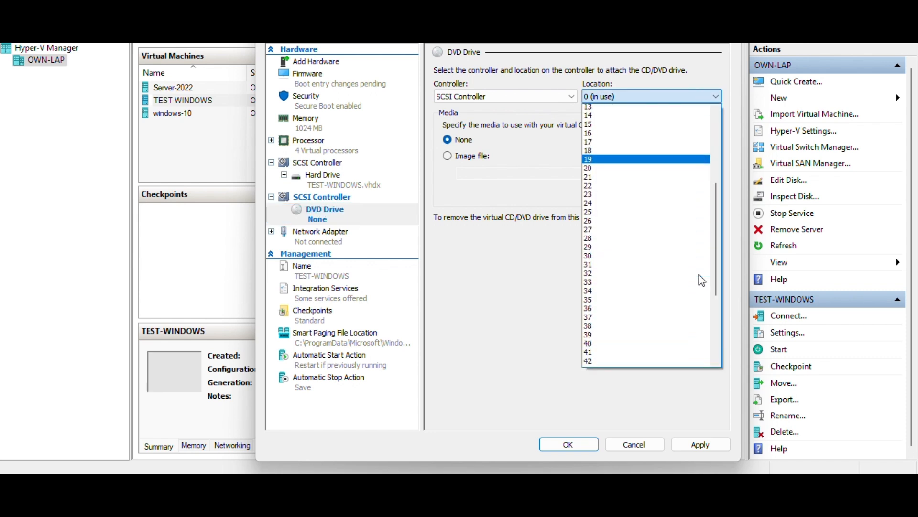
{"action": "scroll", "coordinate": [699, 276], "scroll_direction": "down", "scroll_amount": 7}
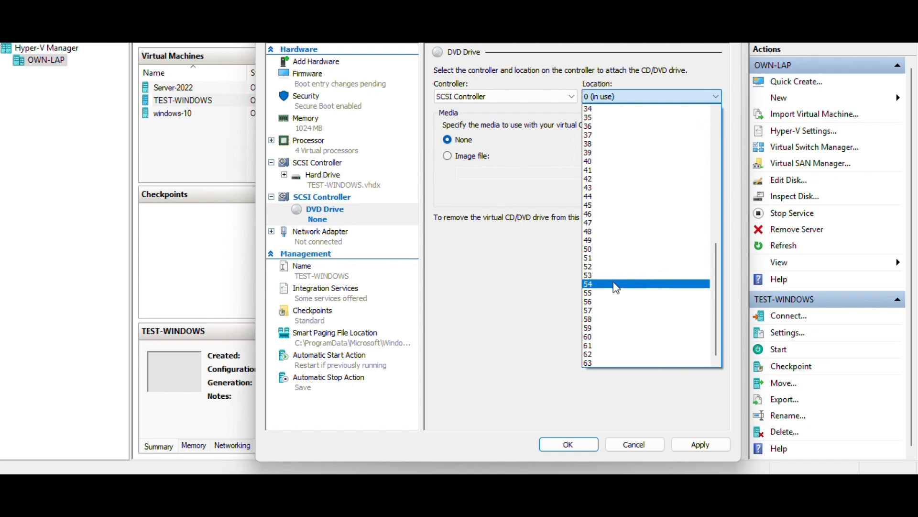
{"action": "left_click", "coordinate": [562, 283]}
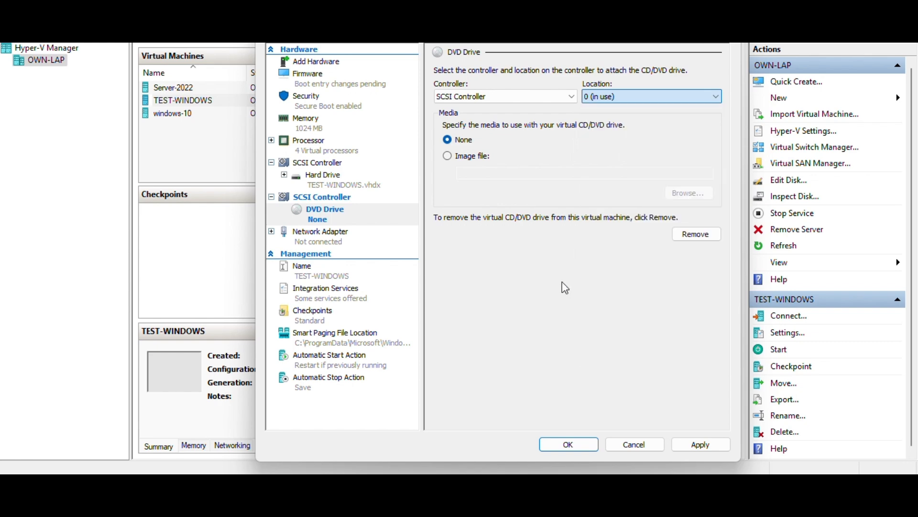
Load D:\Windows-10.iso as the image file in the TEST-WINDOWS DVD drive, and apply and close the settings
{"action": "left_click", "coordinate": [468, 157]}
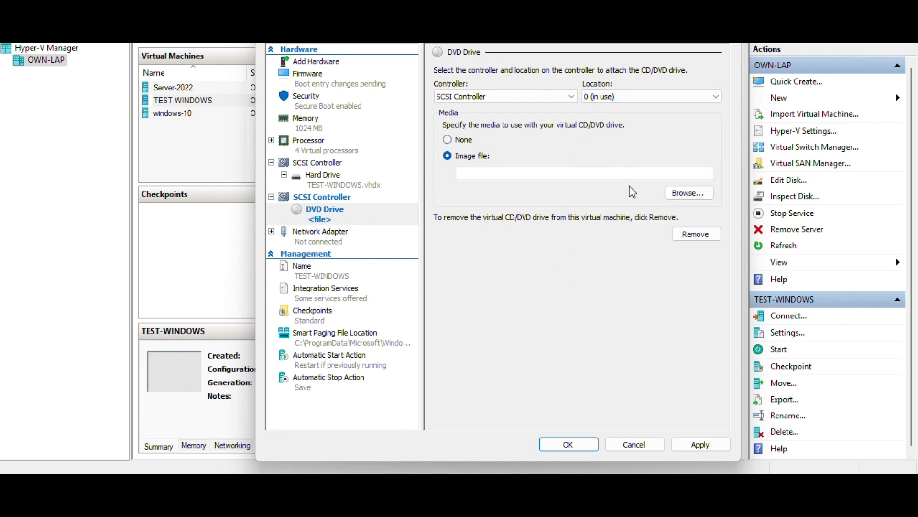
{"action": "left_click", "coordinate": [689, 193]}
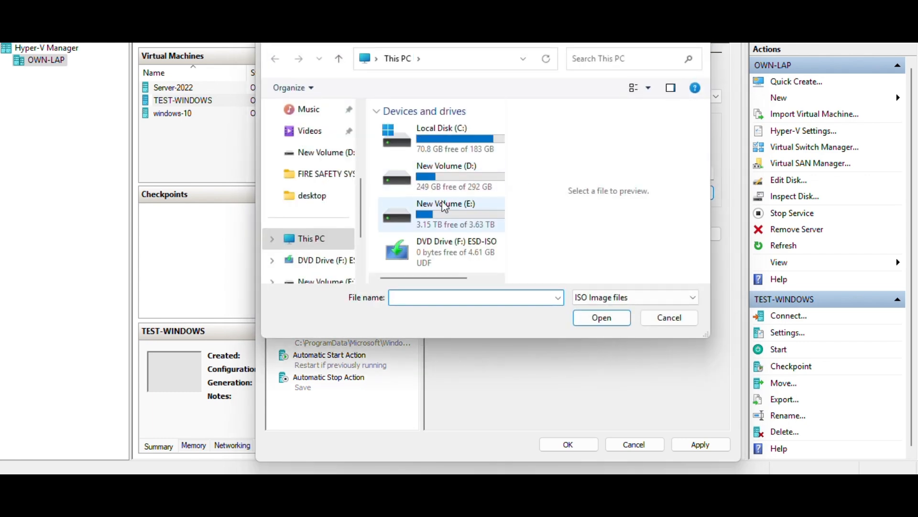
{"action": "left_click", "coordinate": [476, 176]}
{"action": "double_click", "coordinate": [474, 172]}
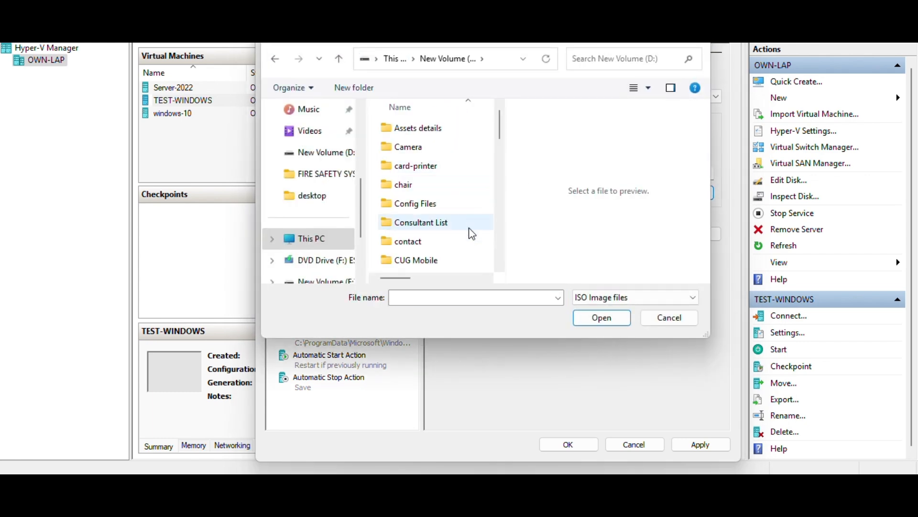
{"action": "scroll", "coordinate": [472, 237], "scroll_direction": "down", "scroll_amount": 15}
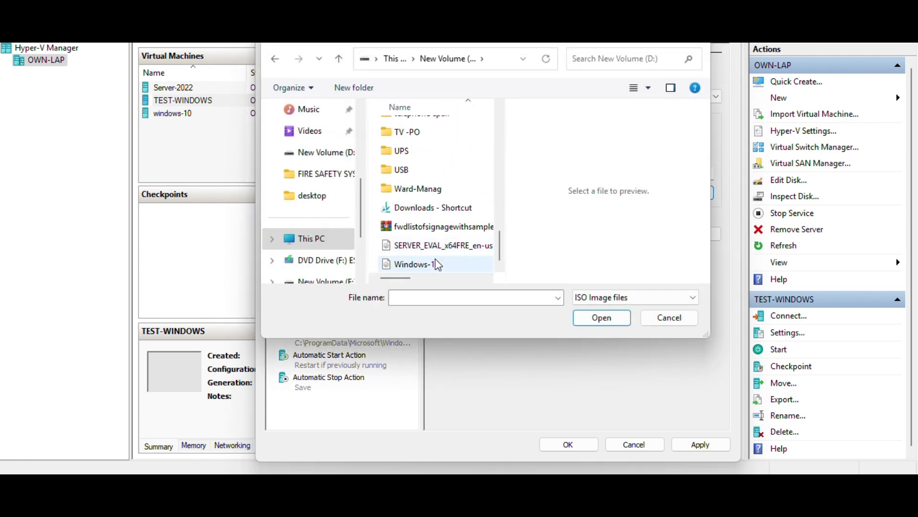
{"action": "double_click", "coordinate": [416, 264]}
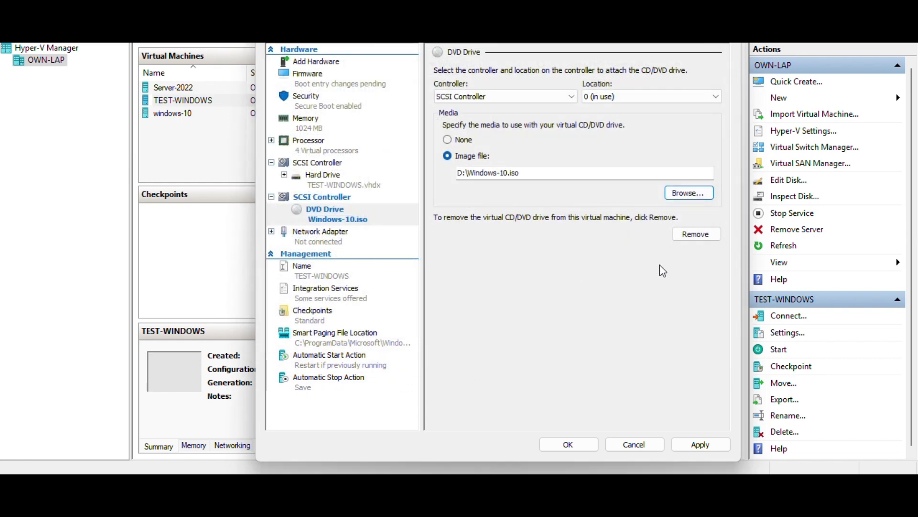
{"action": "left_click", "coordinate": [697, 444]}
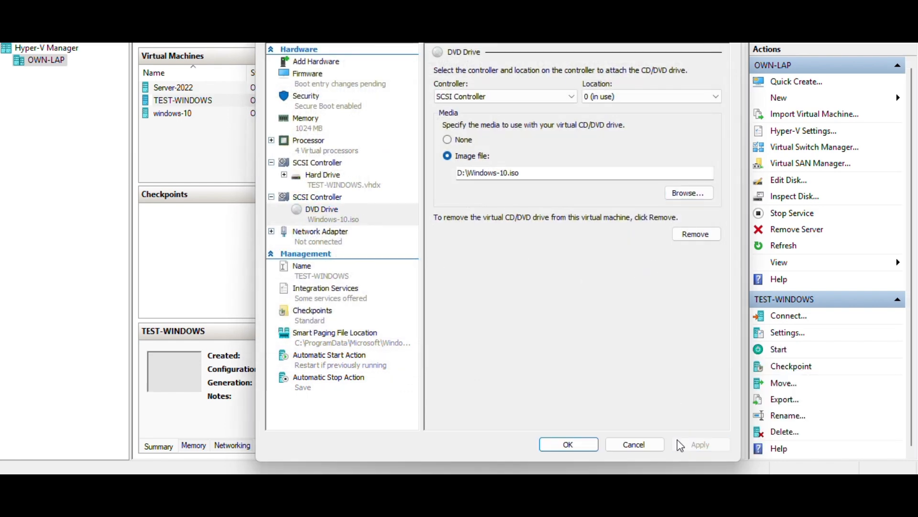
{"action": "left_click", "coordinate": [587, 444]}
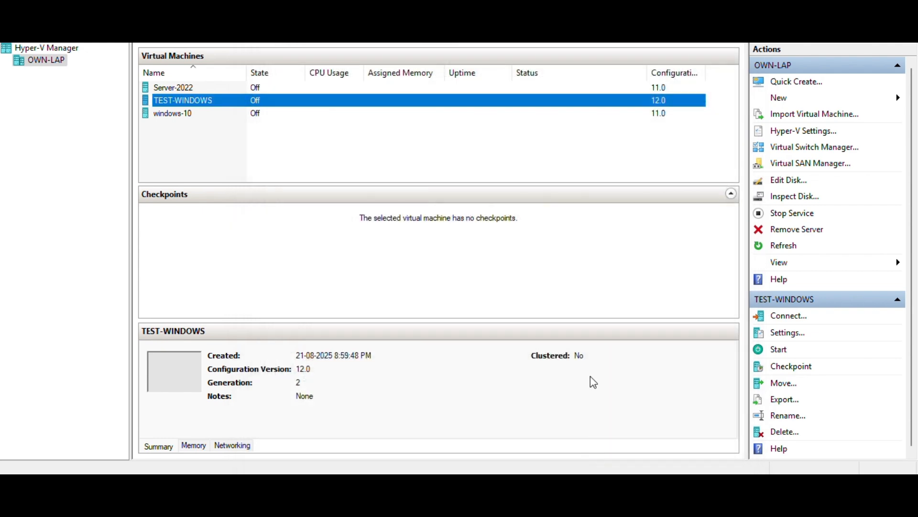
Start the TEST-WINDOWS virtual machine and connect to it
{"action": "left_click", "coordinate": [785, 353]}
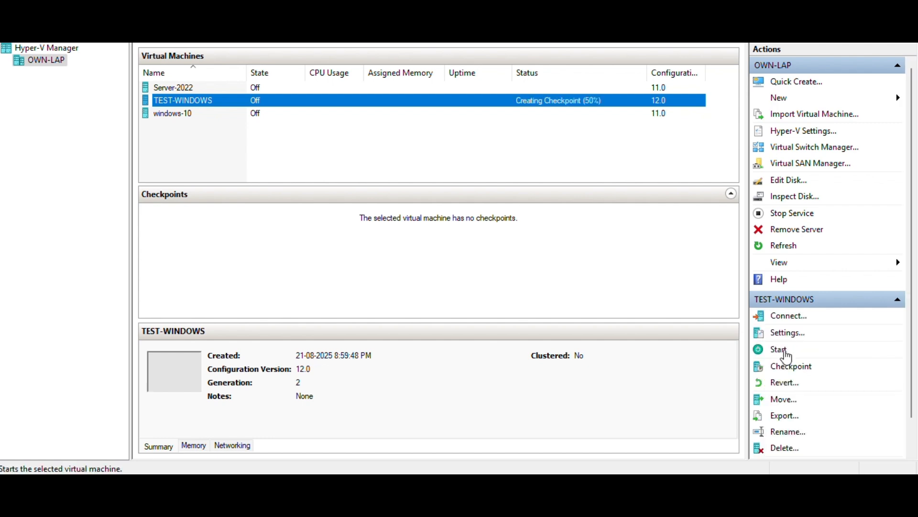
{"action": "left_click", "coordinate": [793, 318]}
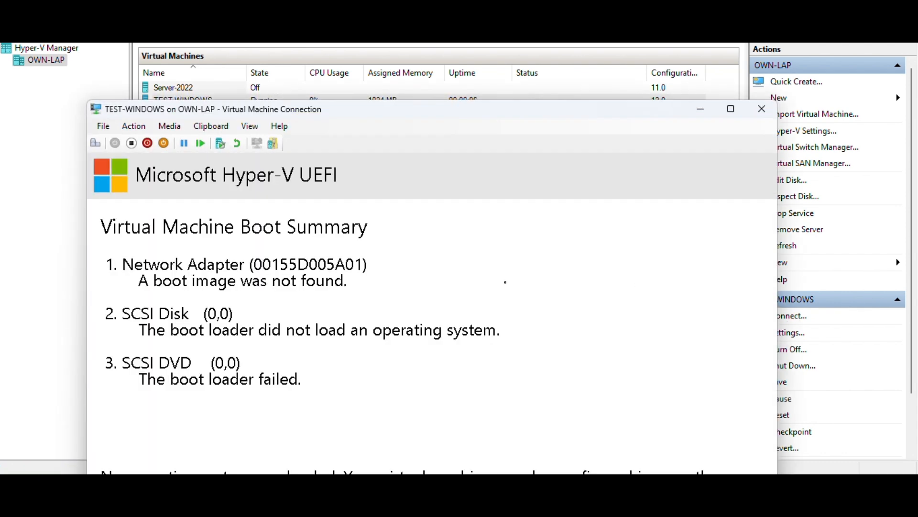
Eject Windows-10.iso from the virtual machine's DVD drive and insert the Windows-10 image from New Volume (D:) again
{"action": "left_click", "coordinate": [180, 129]}
{"action": "mouse_move", "coordinate": [224, 142]}
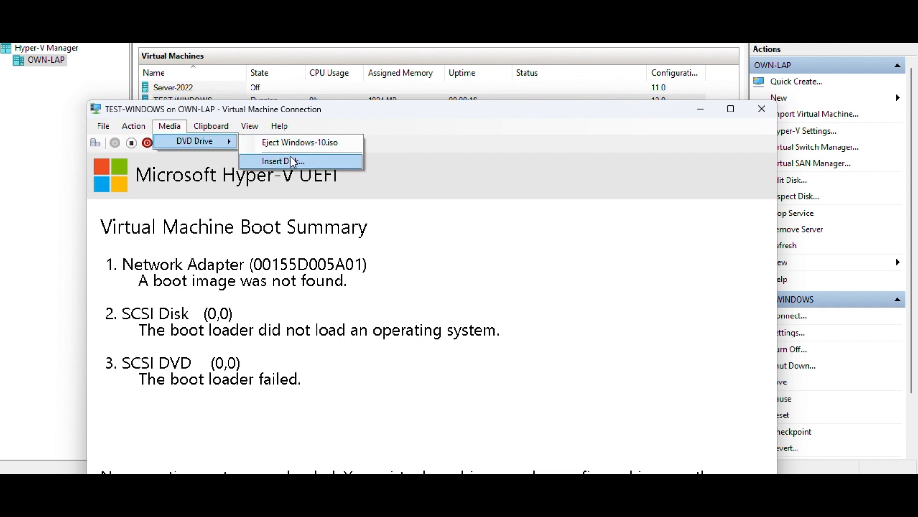
{"action": "left_click", "coordinate": [310, 146]}
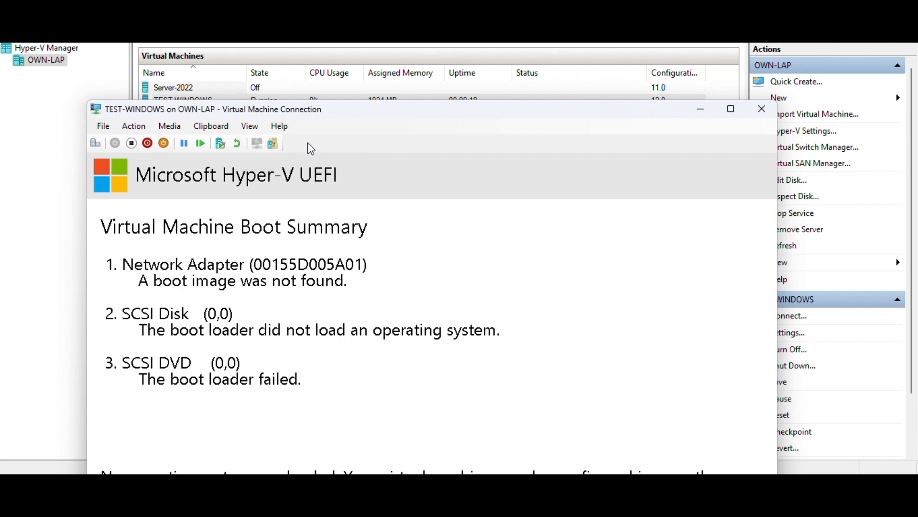
{"action": "left_click", "coordinate": [169, 126]}
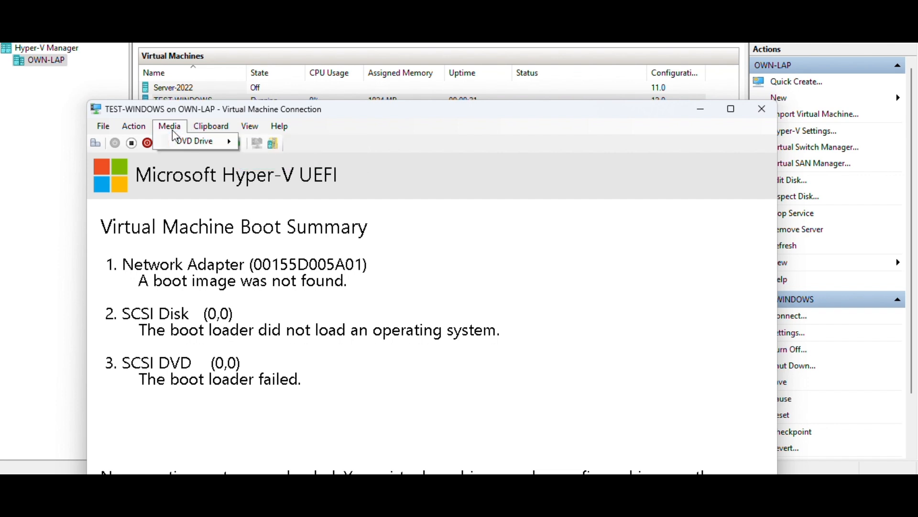
{"action": "mouse_move", "coordinate": [222, 144]}
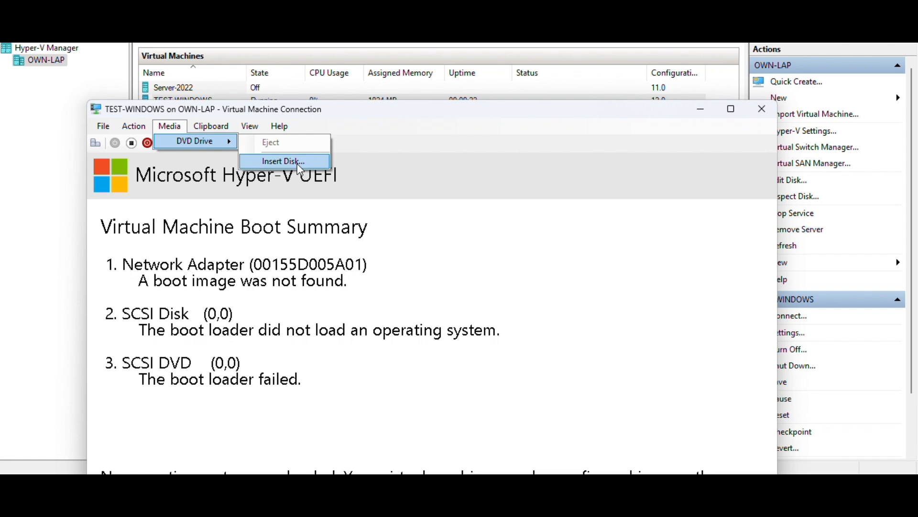
{"action": "left_click", "coordinate": [283, 160]}
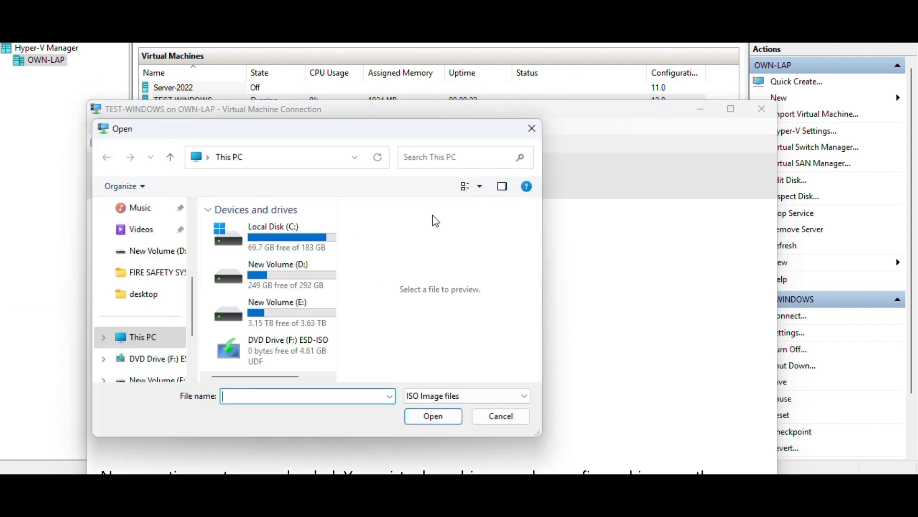
{"action": "double_click", "coordinate": [300, 275]}
{"action": "scroll", "coordinate": [282, 307], "scroll_direction": "down", "scroll_amount": 2}
{"action": "scroll", "coordinate": [280, 314], "scroll_direction": "down", "scroll_amount": 10}
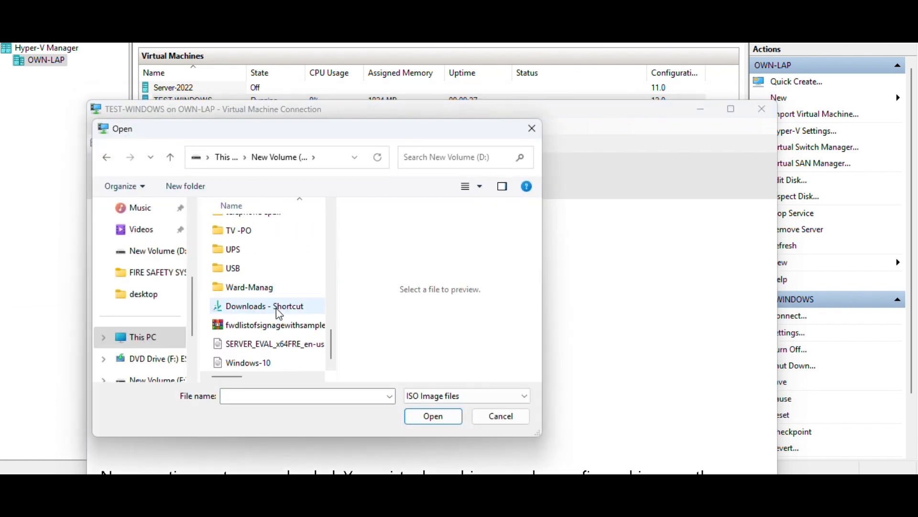
{"action": "double_click", "coordinate": [254, 371]}
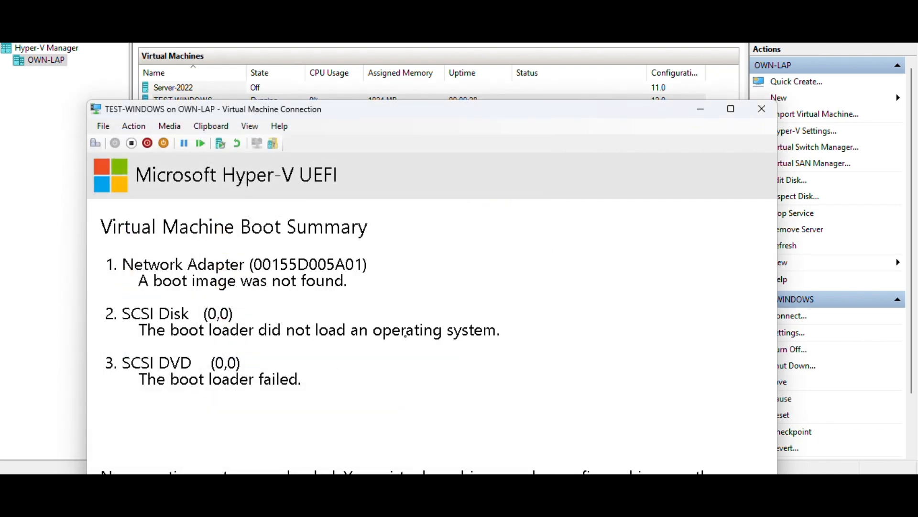
Try to revert the TEST-WINDOWS virtual machine to its previous checkpoint
{"action": "left_click", "coordinate": [237, 143]}
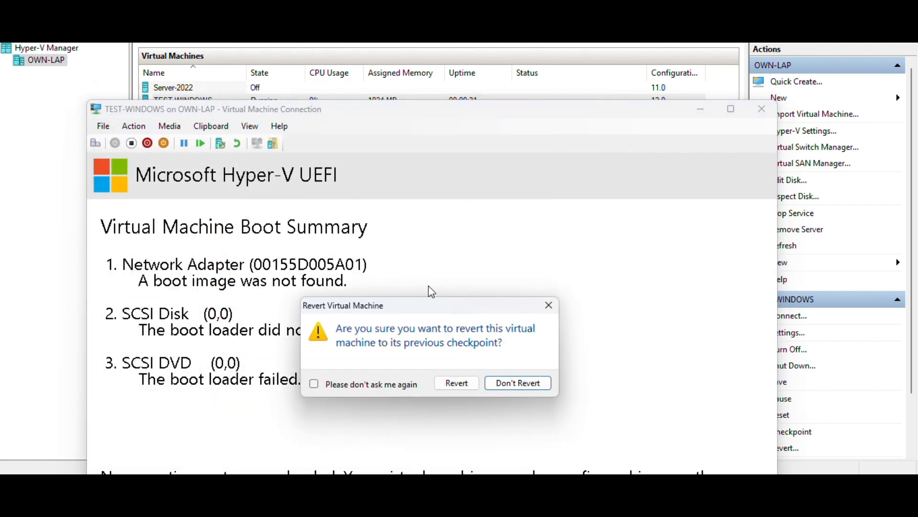
{"action": "left_click", "coordinate": [455, 383]}
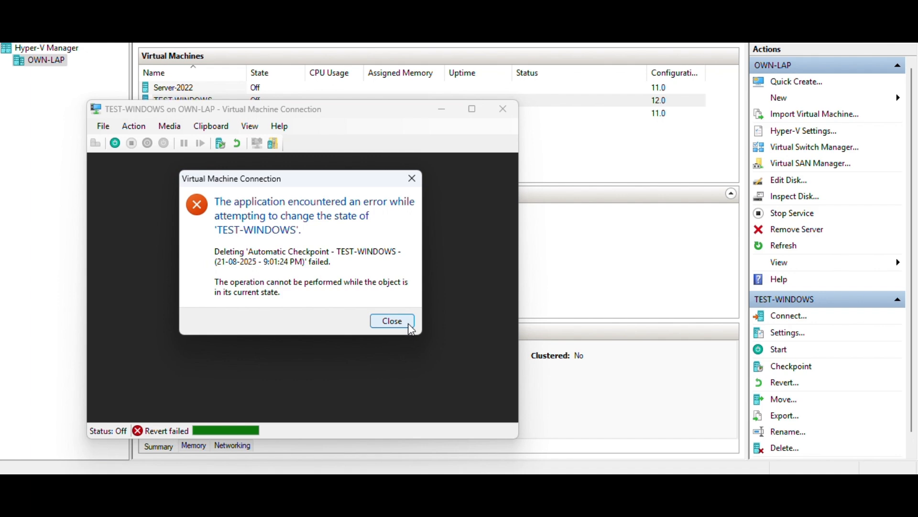
{"action": "left_click", "coordinate": [409, 325]}
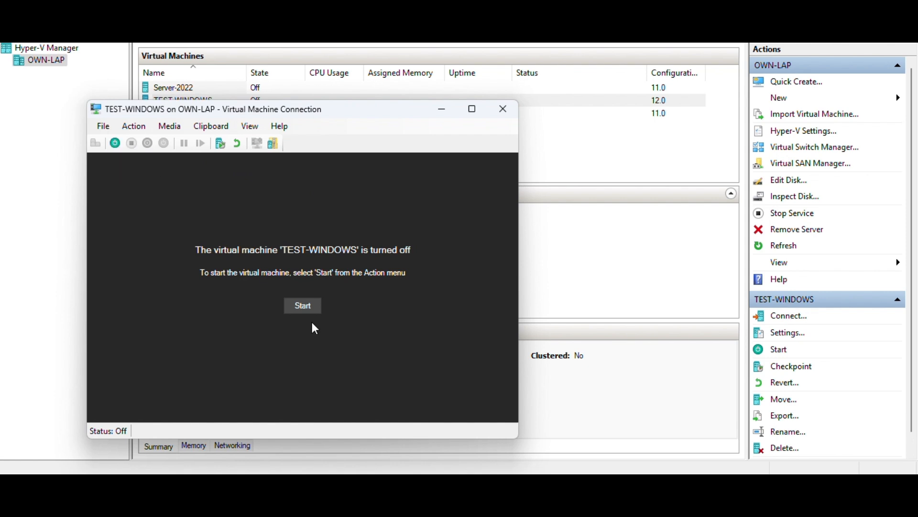
Start TEST-WINDOWS again, continuing from its last state, and maximize the connection window
{"action": "left_click", "coordinate": [307, 307]}
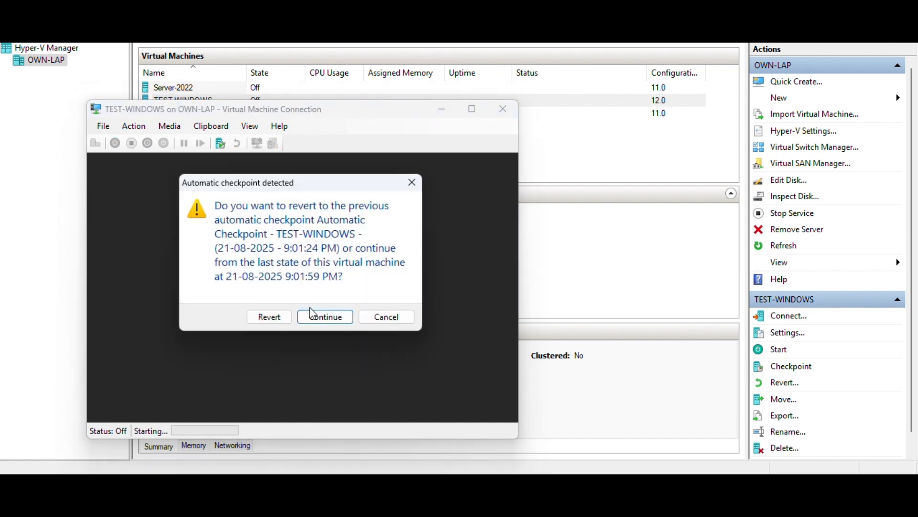
{"action": "left_click", "coordinate": [313, 316]}
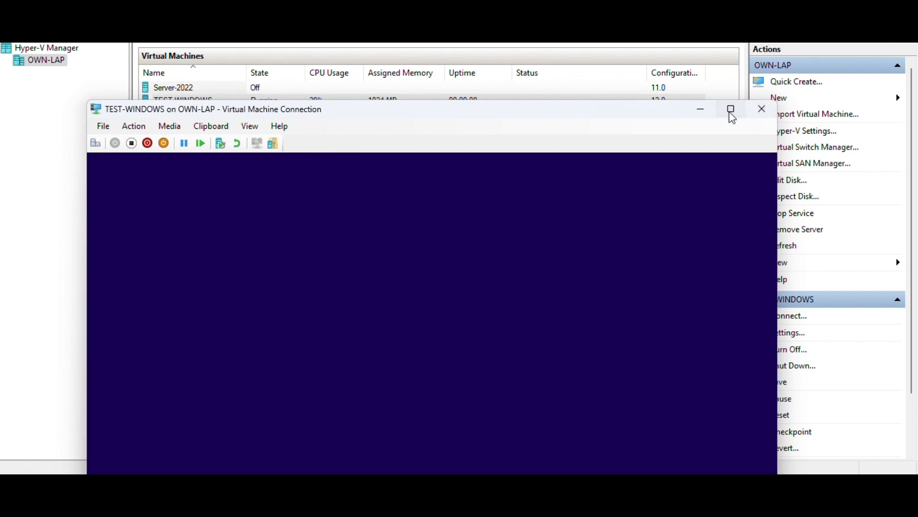
{"action": "left_click", "coordinate": [730, 114]}
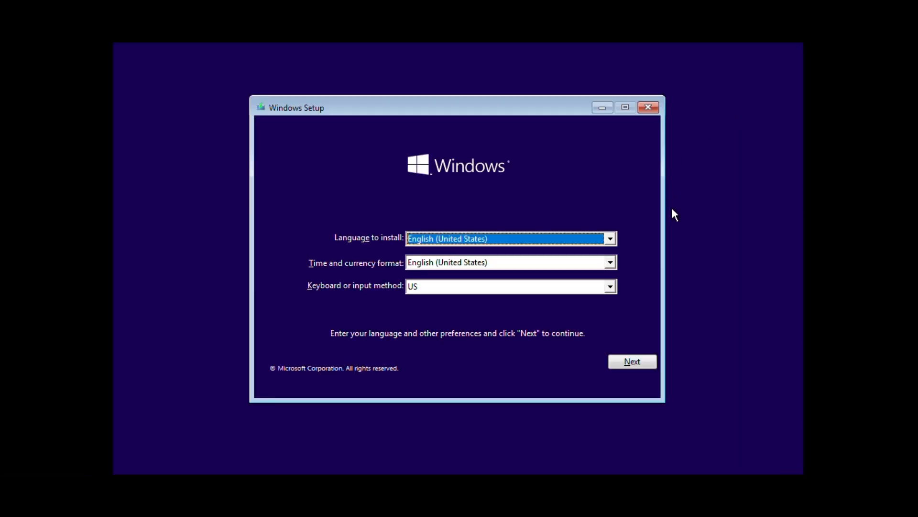
Begin the Windows installation with English (United States) and the US keyboard, continuing without a product key
{"action": "left_click", "coordinate": [636, 365]}
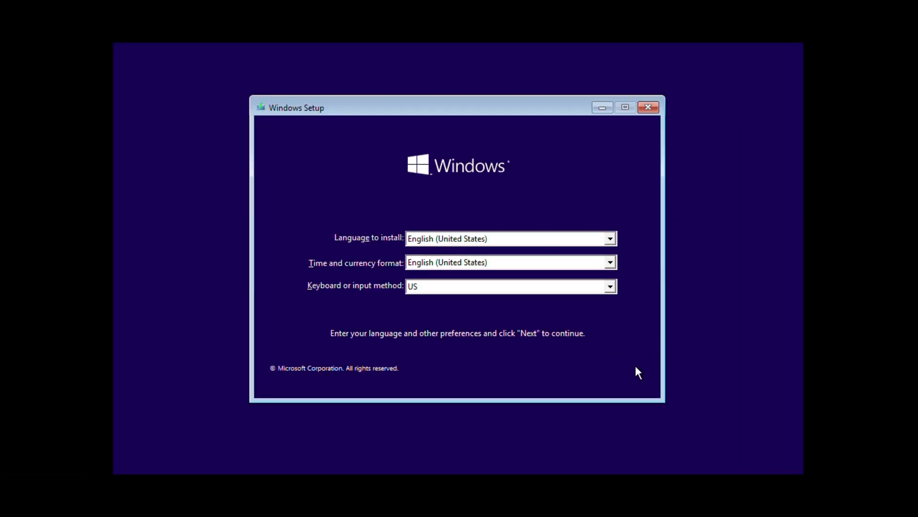
{"action": "left_click", "coordinate": [480, 254]}
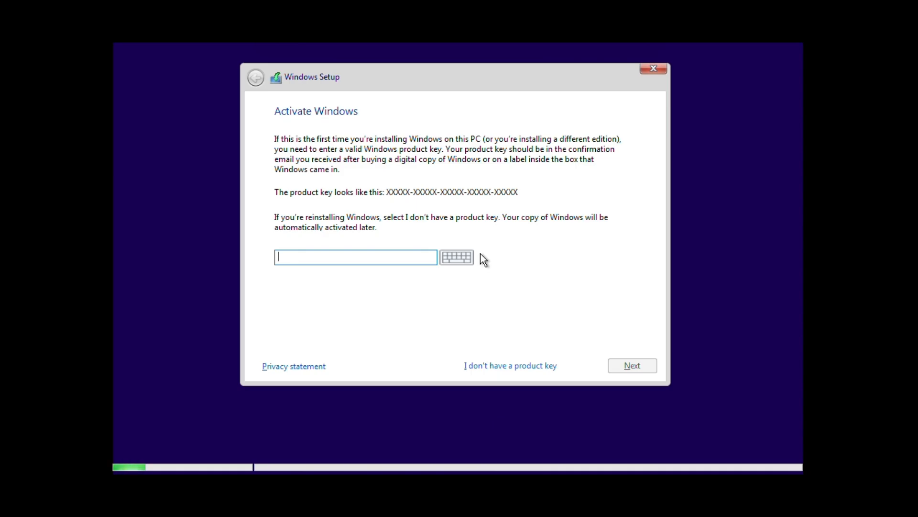
{"action": "left_click", "coordinate": [488, 365]}
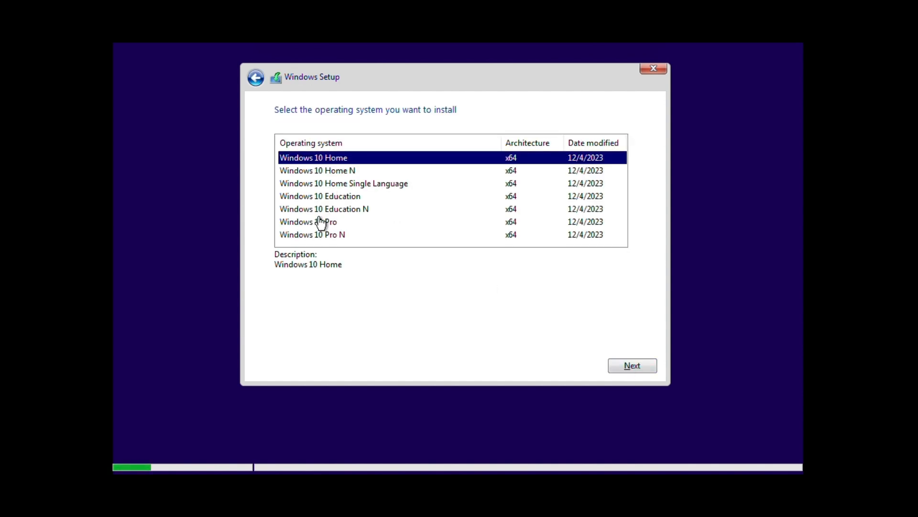
Choose Windows 10 Pro as the operating system to install and accept the license terms
{"action": "left_click", "coordinate": [320, 225]}
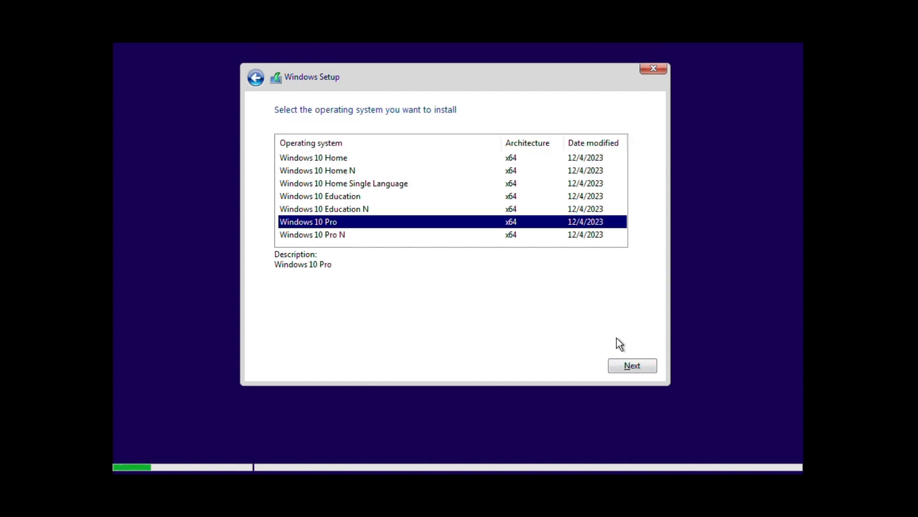
{"action": "left_click", "coordinate": [630, 365]}
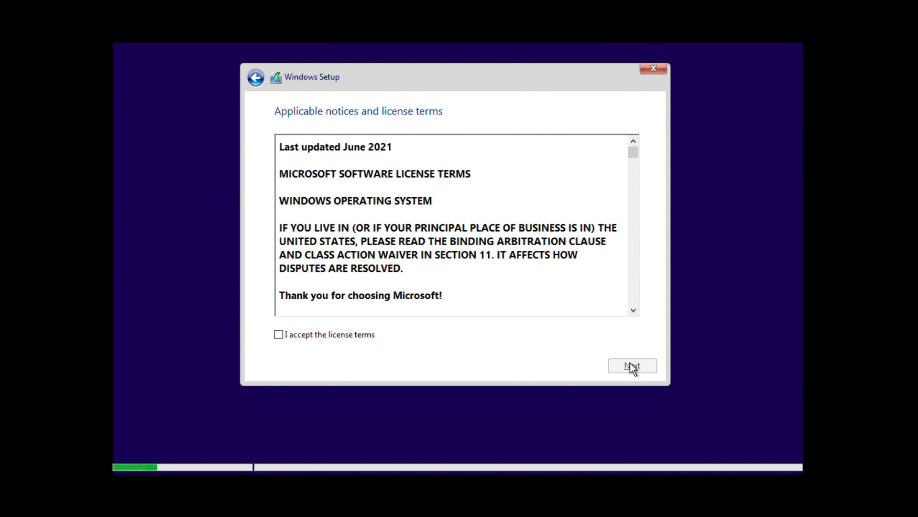
{"action": "key", "text": "alt+a"}
{"action": "left_click", "coordinate": [630, 363]}
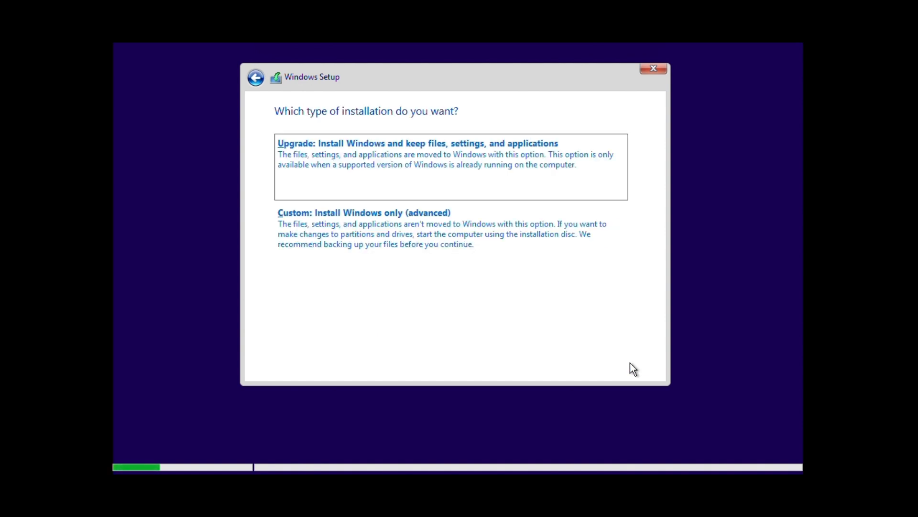
Choose the custom, Windows-only installation and install onto Drive 0 Unallocated Space
{"action": "left_click", "coordinate": [474, 216]}
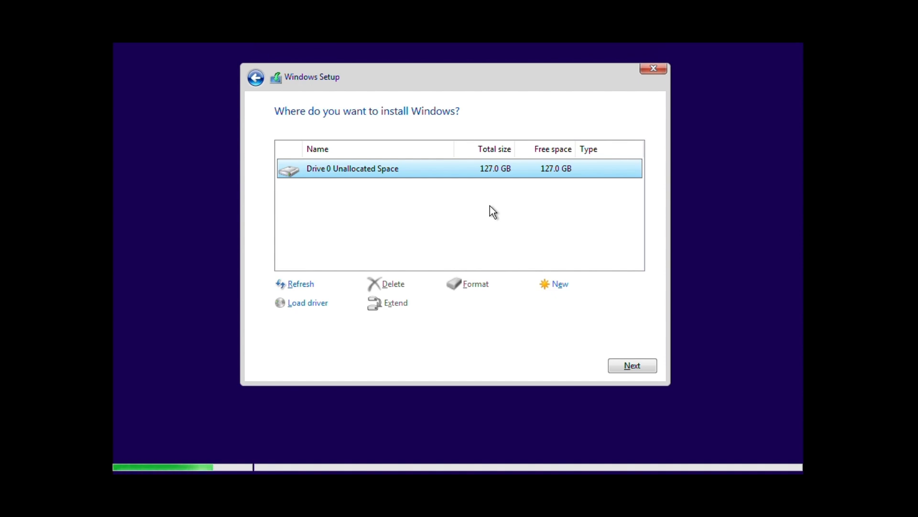
{"action": "left_click", "coordinate": [630, 367]}
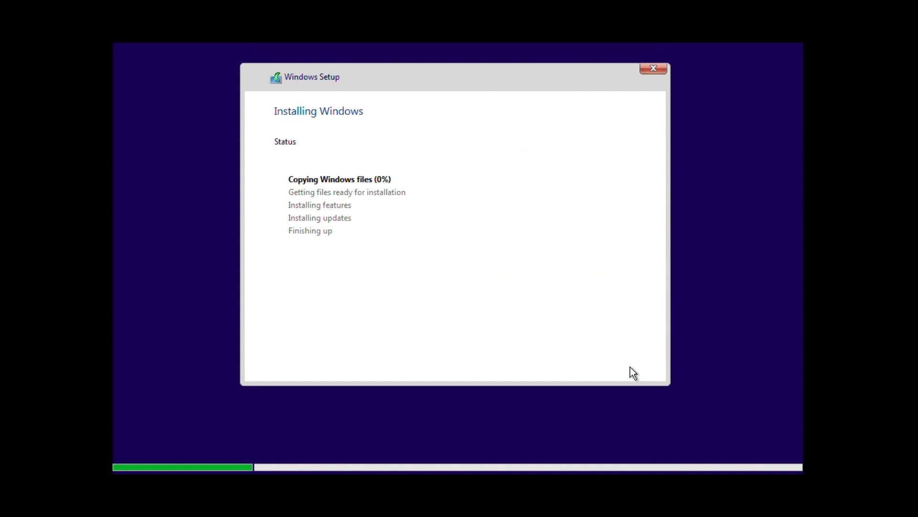